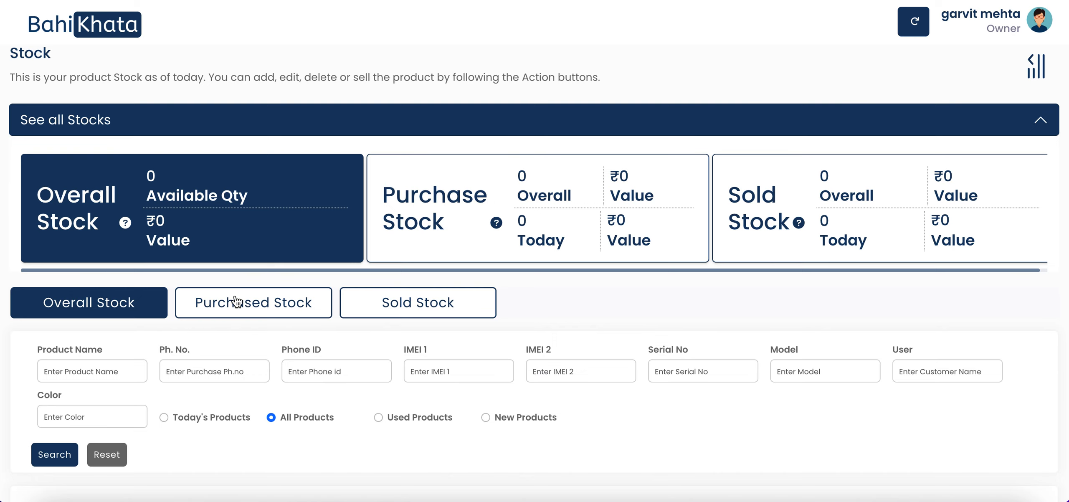
Step: Browse the purchased stock list, then return to the overall stock view
left_click(246, 304)
scroll(531, 307, "down", 2)
scroll(531, 307, "down", 3)
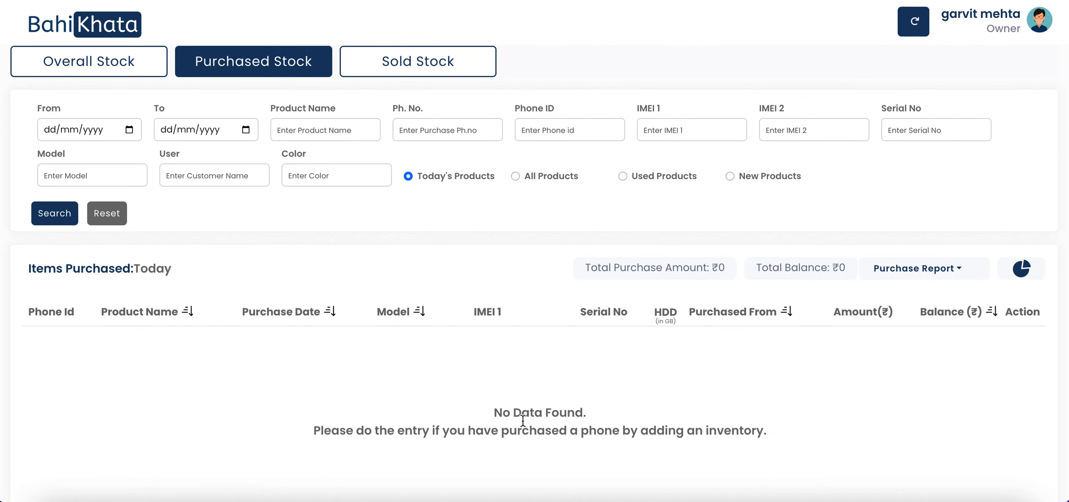
scroll(317, 387, "up", 3)
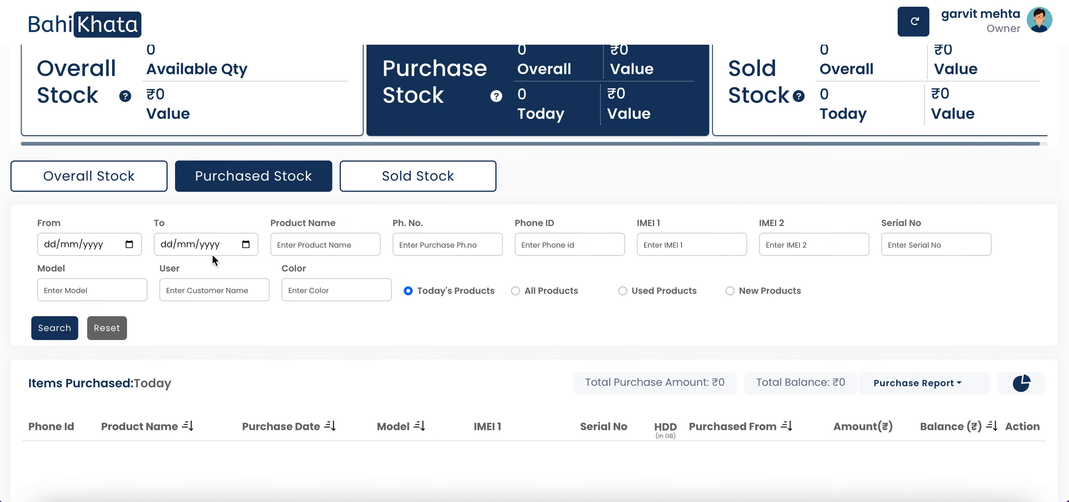
left_click(119, 184)
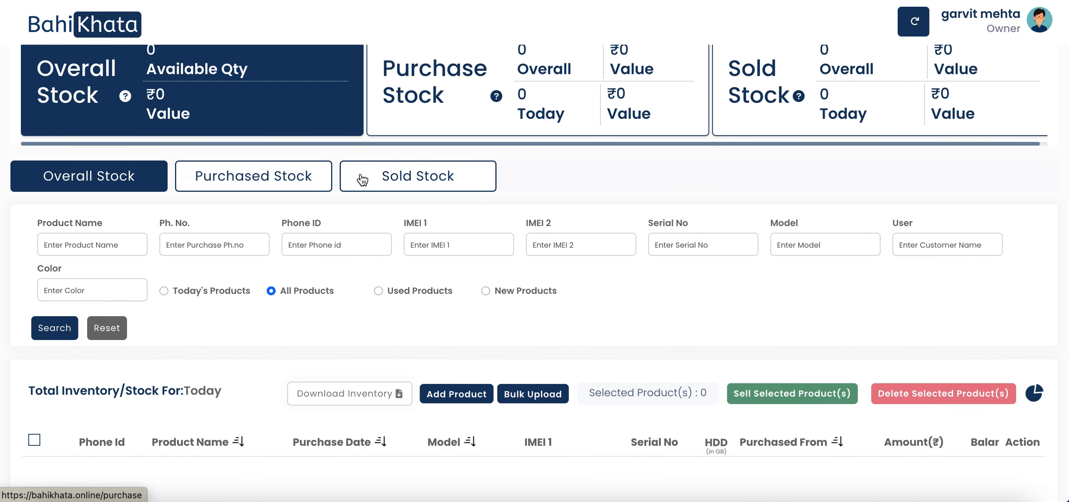
scroll(445, 317, "down", 3)
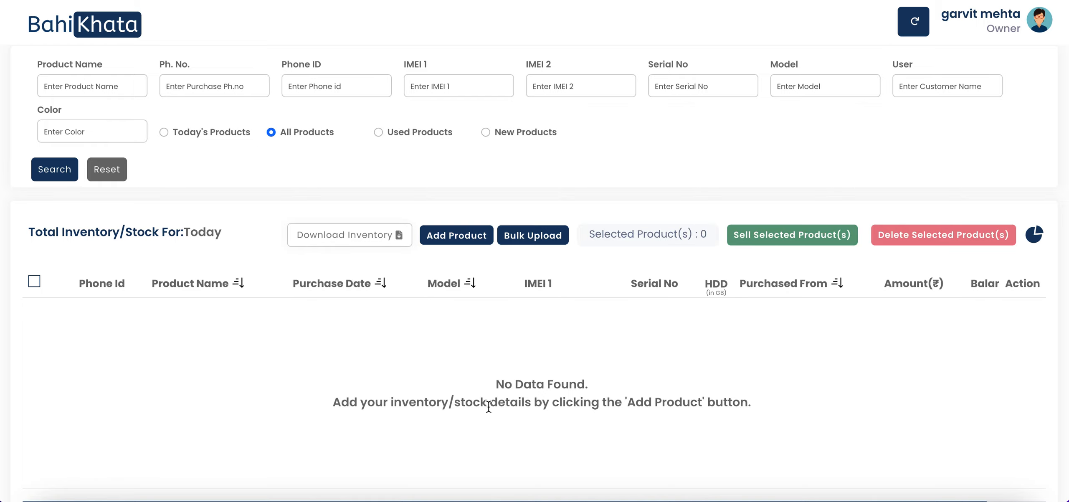
scroll(489, 406, "up", 6)
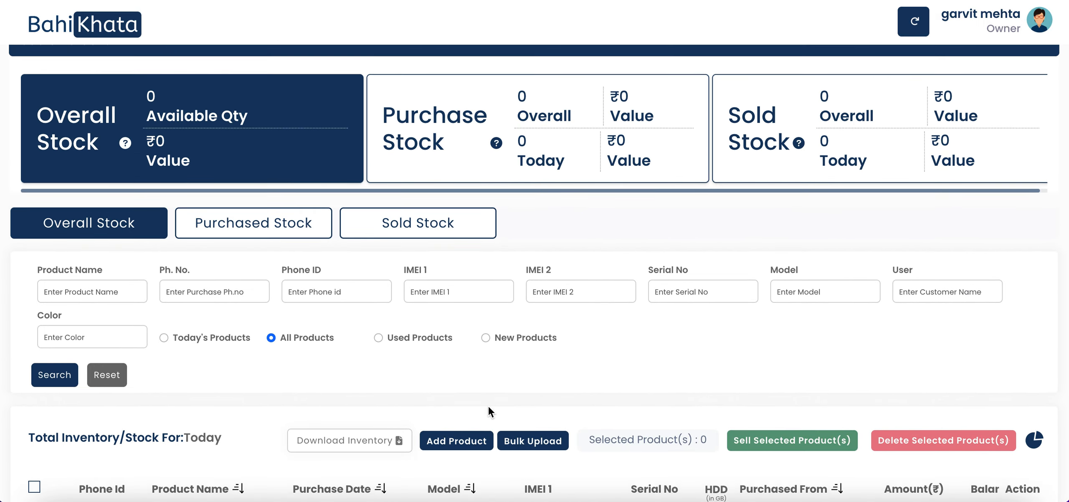
scroll(488, 405, "up", 2)
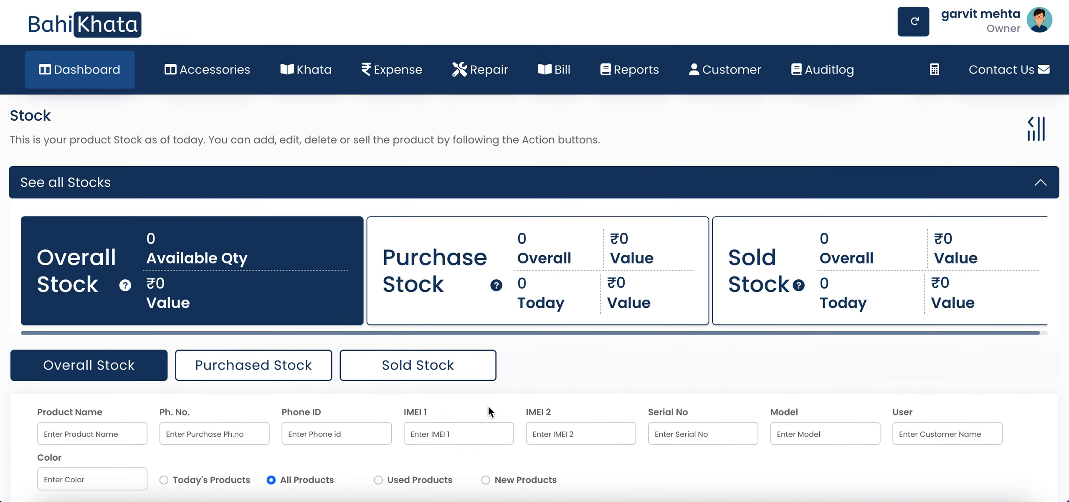
scroll(488, 406, "down", 4)
scroll(488, 406, "down", 3)
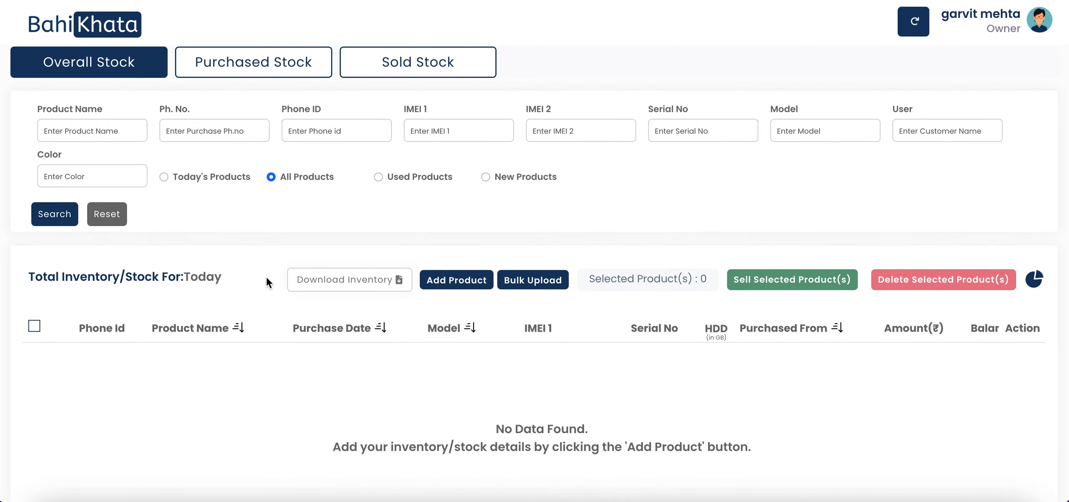
Step: Start a new product entry and look through the blank Add Product(s) form
left_click(471, 285)
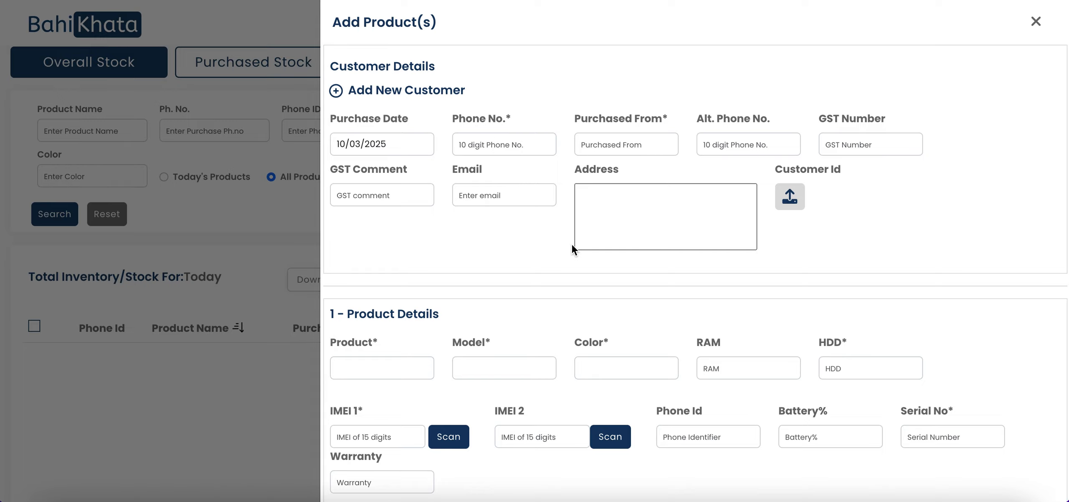
scroll(572, 245, "down", 2)
scroll(572, 246, "down", 1)
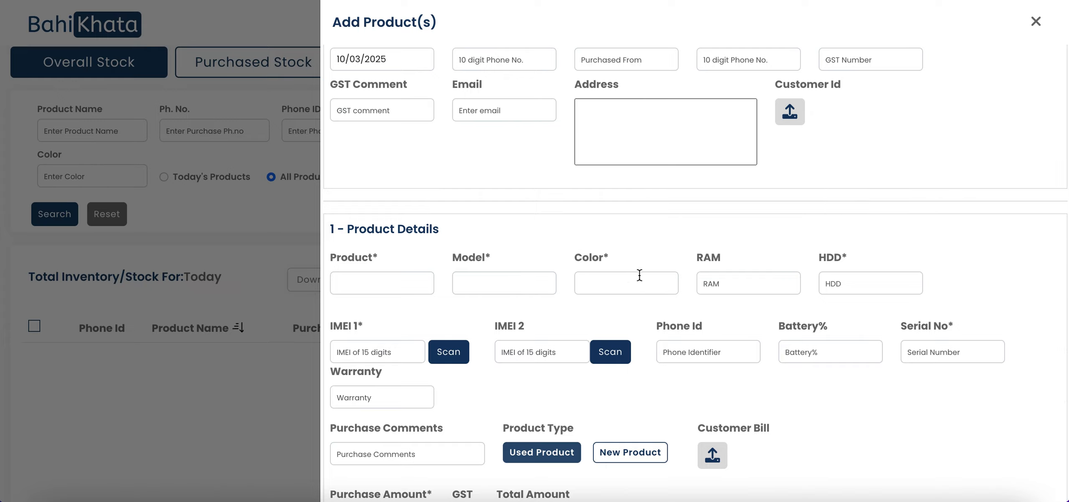
scroll(661, 334, "down", 2)
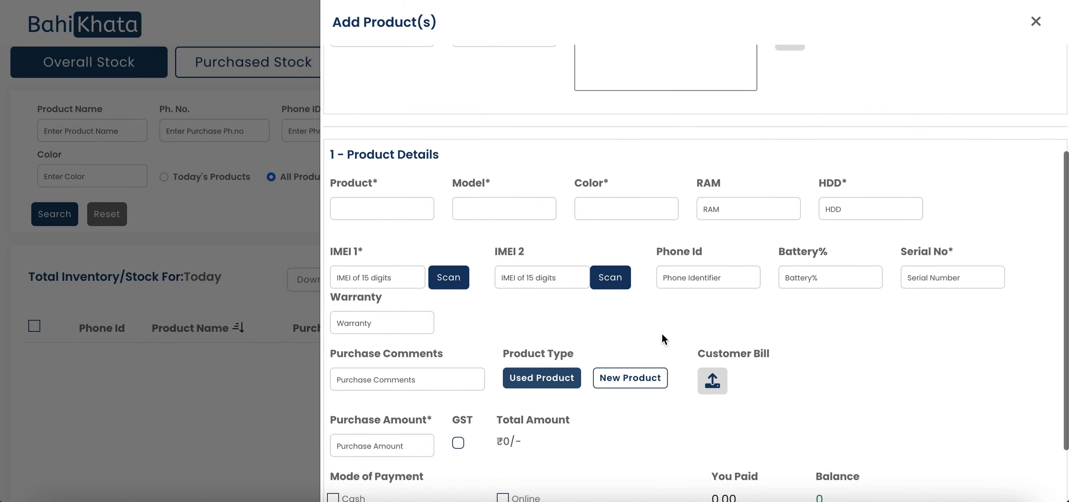
scroll(529, 274, "down", 1)
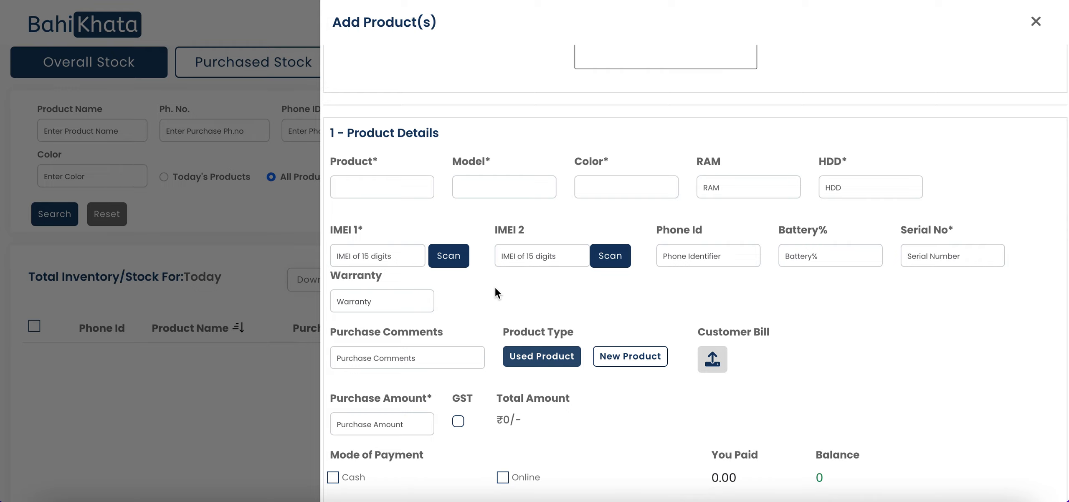
scroll(494, 288, "down", 2)
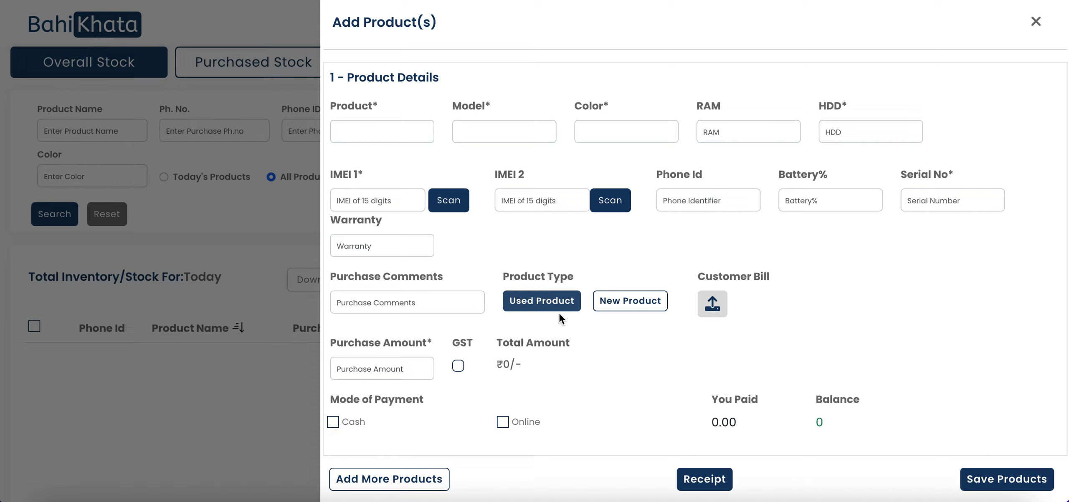
scroll(559, 313, "down", 2)
scroll(559, 313, "up", 1)
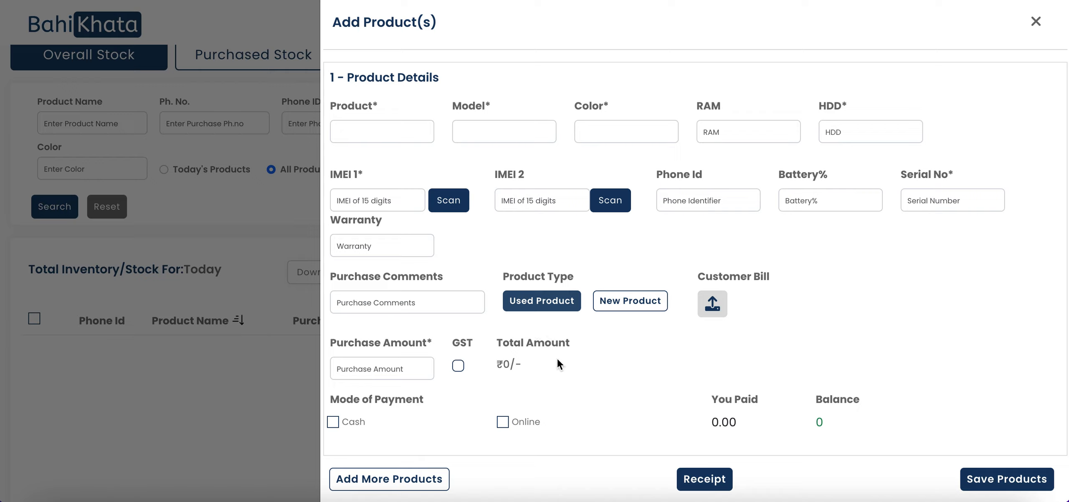
scroll(571, 366, "down", 1)
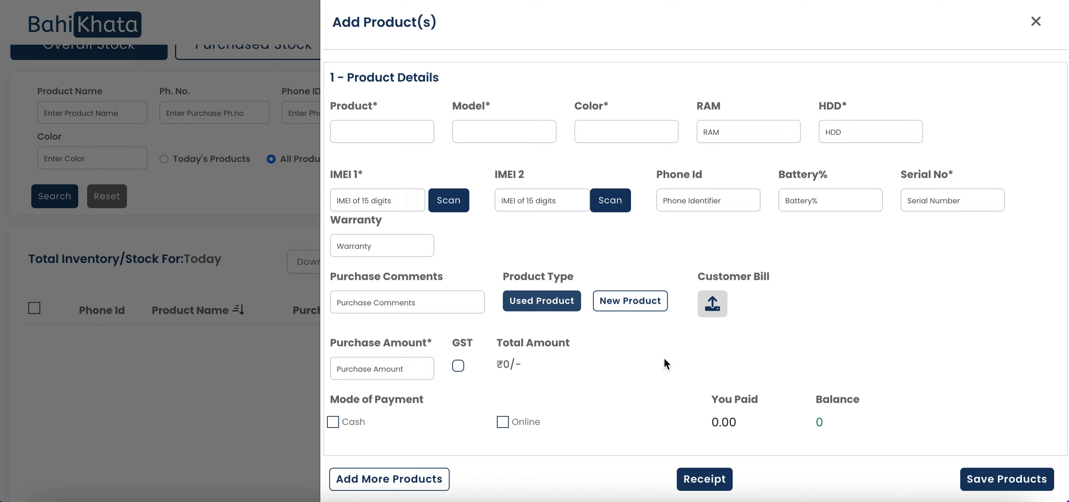
scroll(612, 246, "up", 5)
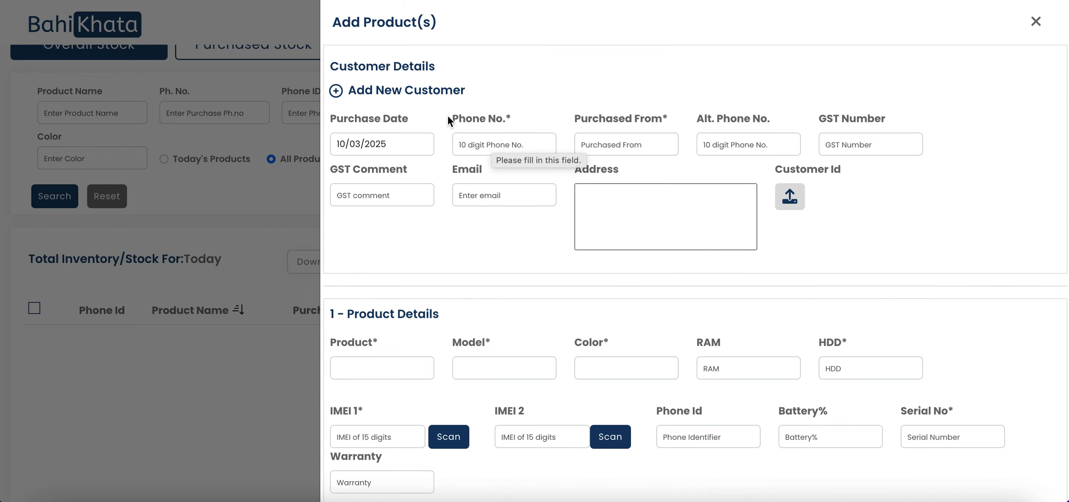
Step: Save a new business customer with their name, phone number and company H&M
left_click(412, 91)
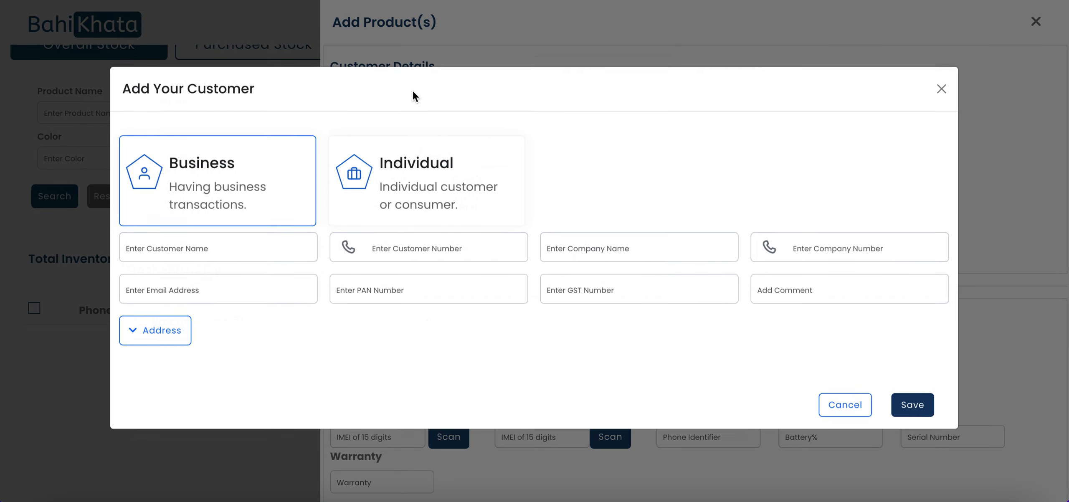
left_click(254, 262)
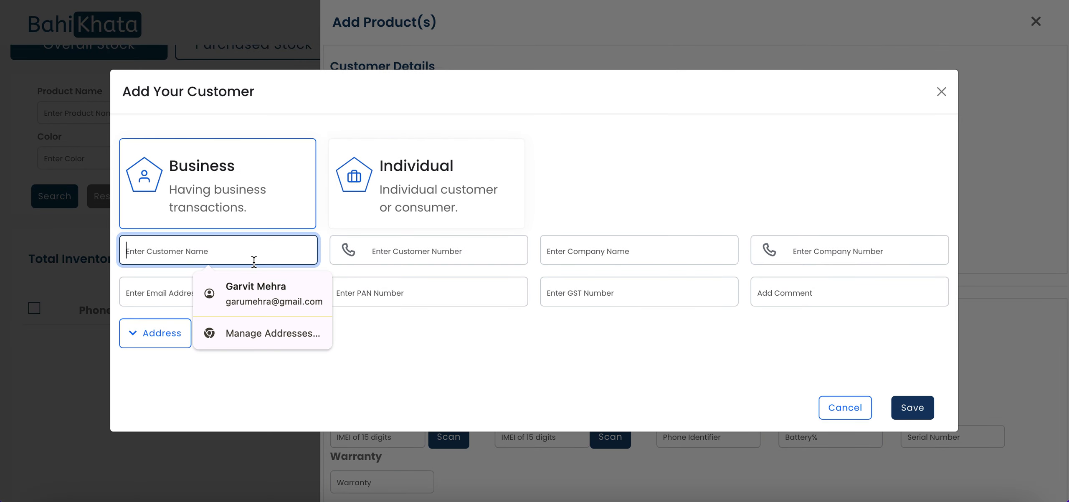
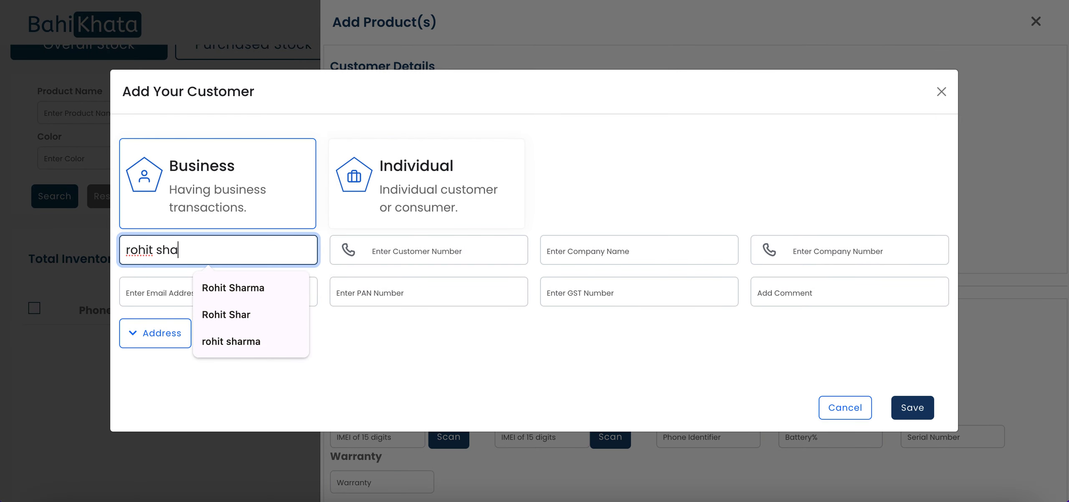
key("Tab")
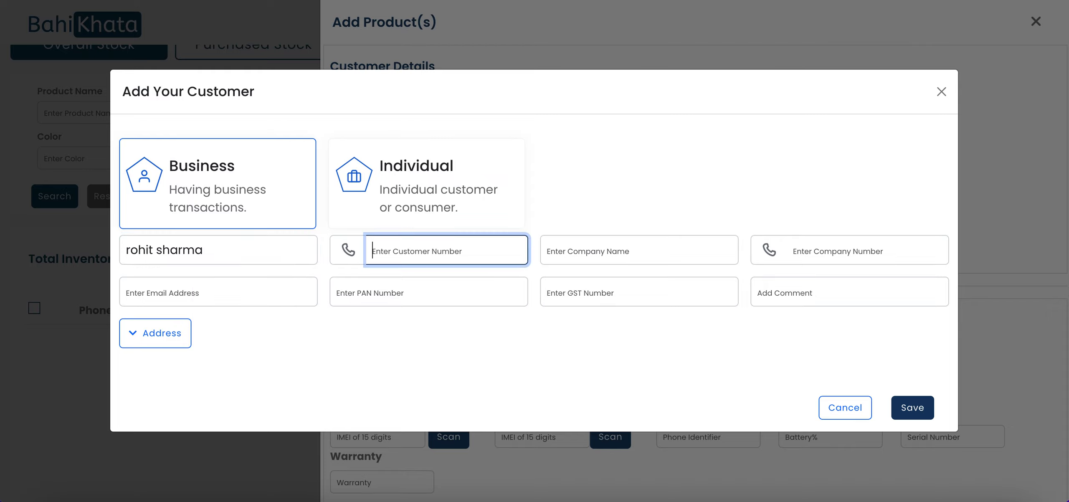
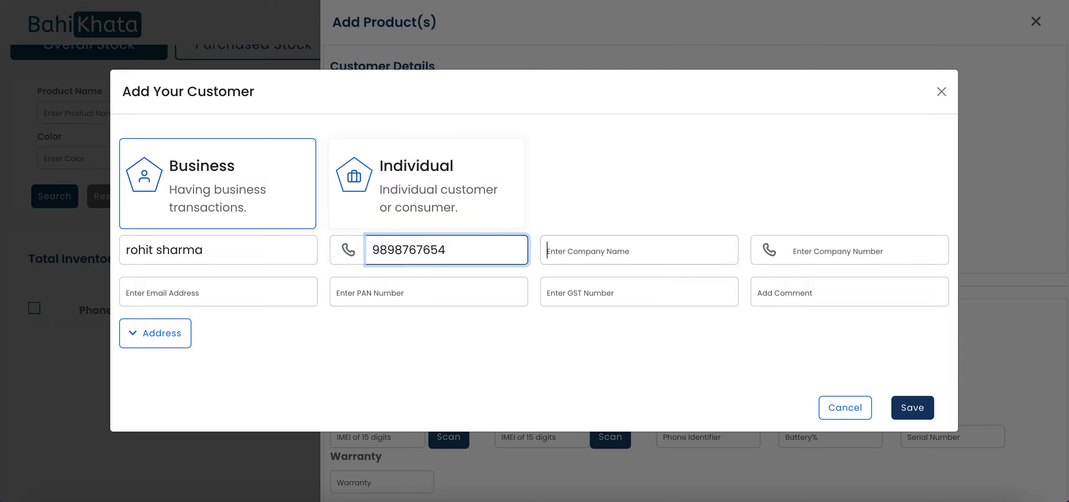
key("Tab")
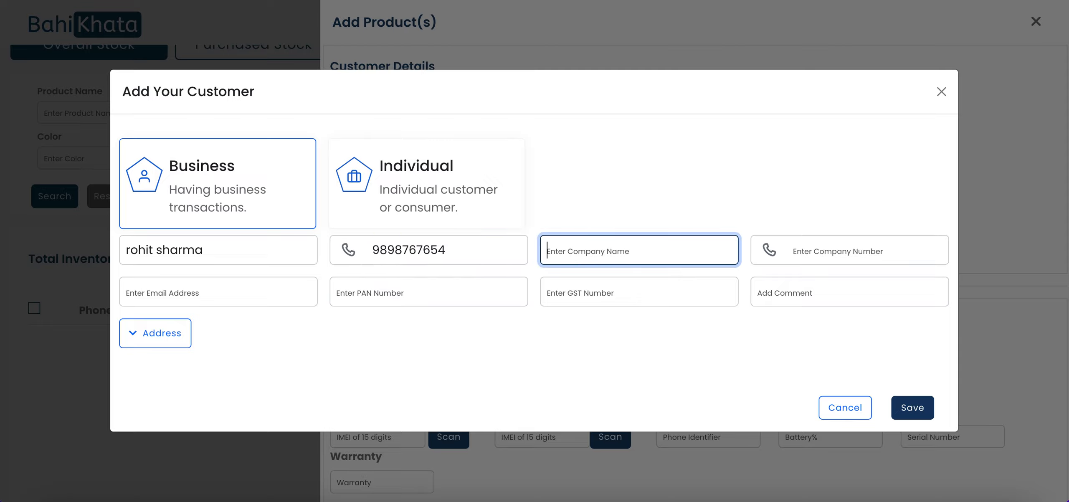
type("H&M")
left_click(925, 407)
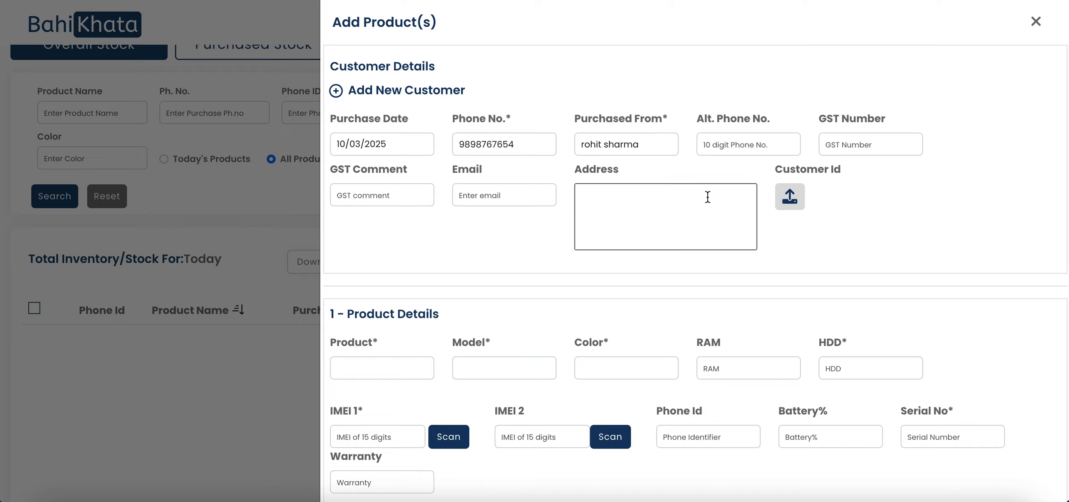
Step: Fill product details: Iphone 14, model 2024, Black, RAM 16, HDD 256
scroll(757, 294, "down", 1)
scroll(645, 286, "down", 3)
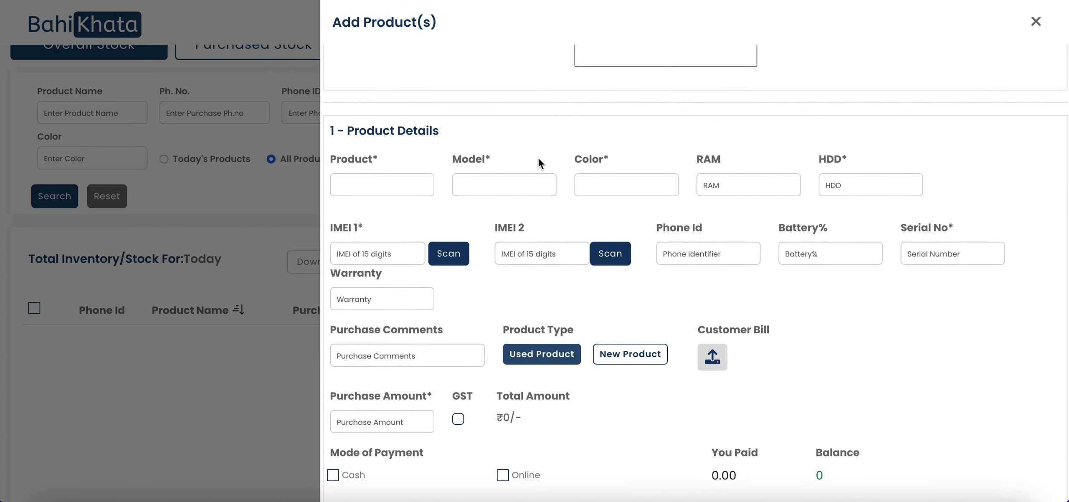
left_click(375, 183)
left_click(394, 217)
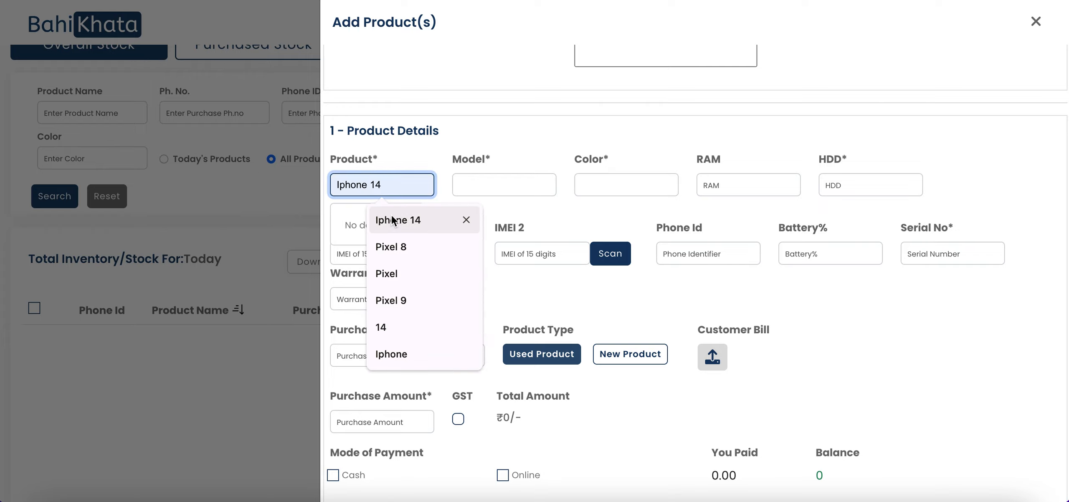
left_click(478, 185)
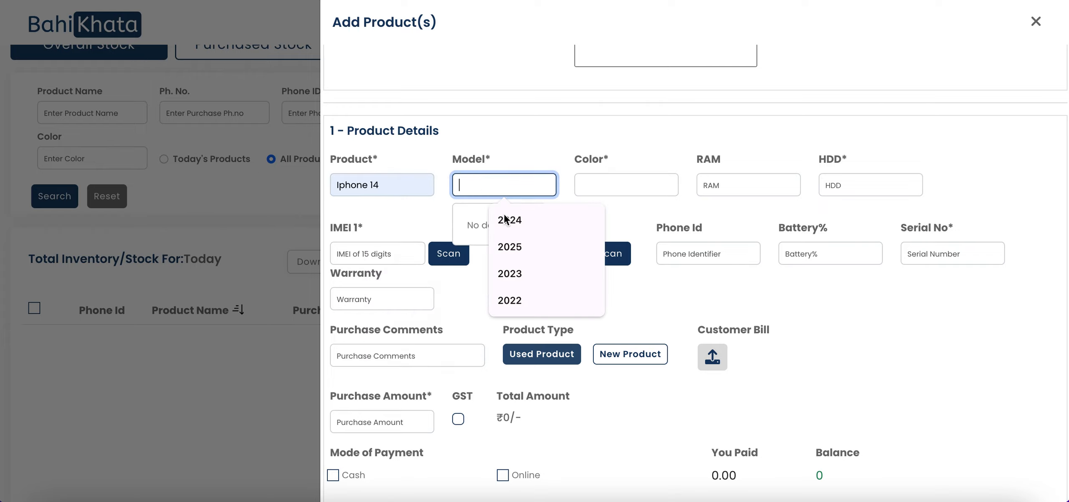
left_click(521, 218)
left_click(620, 184)
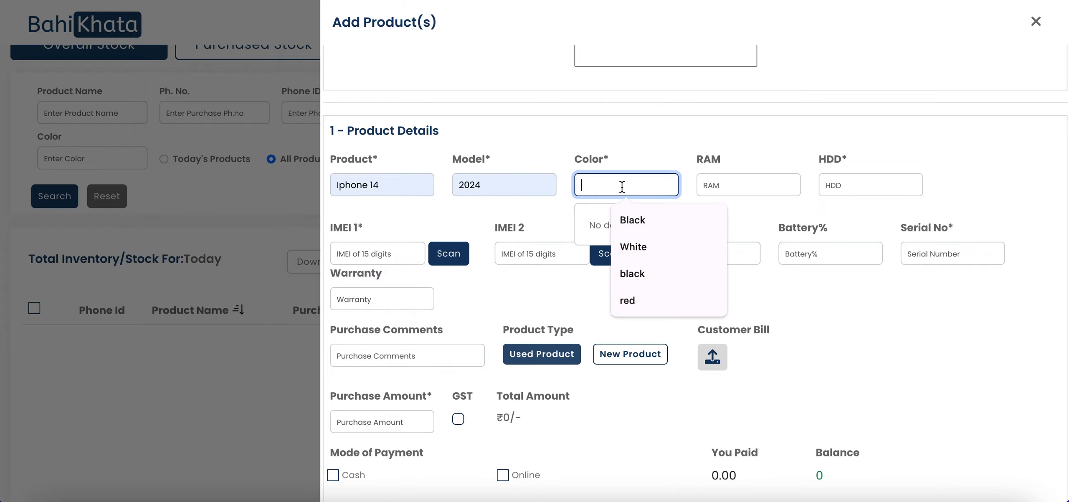
left_click(637, 227)
left_click(717, 186)
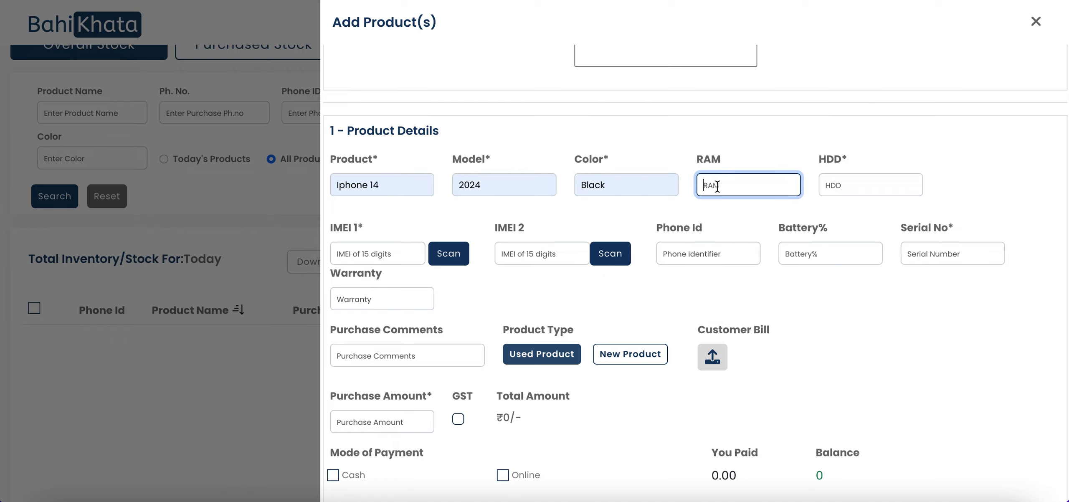
type("16")
left_click(836, 177)
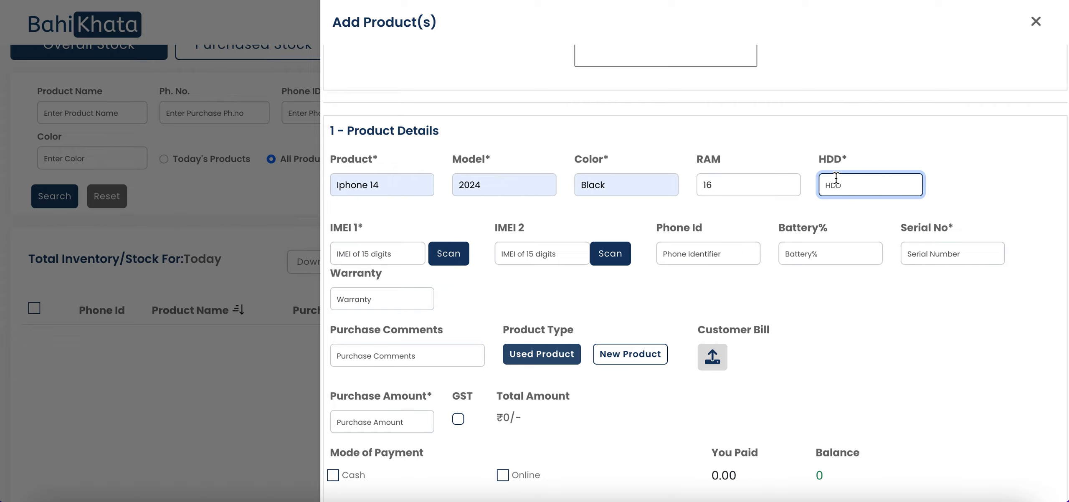
type("256")
Step: Enter the IMEI 1 number and set the product type to New Product
left_click(375, 254)
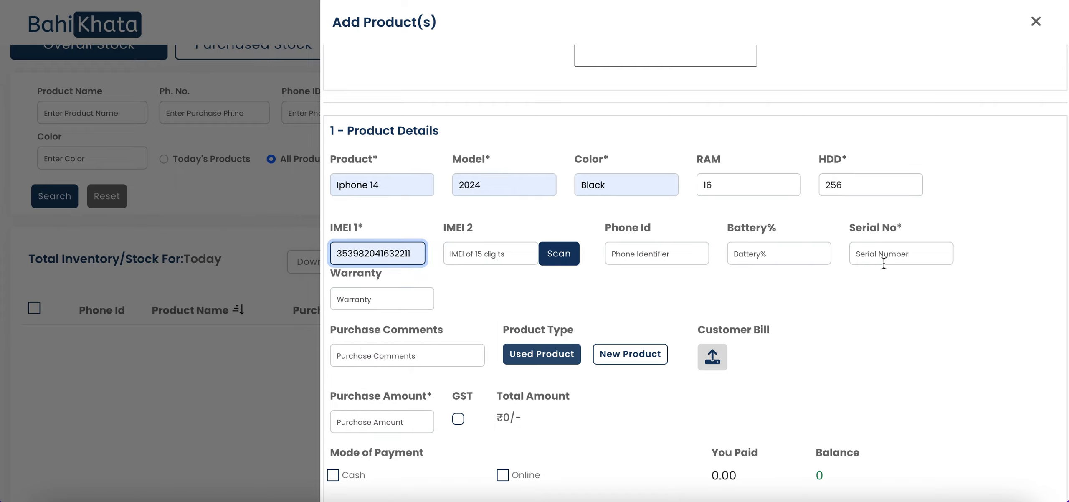
scroll(448, 288, "down", 2)
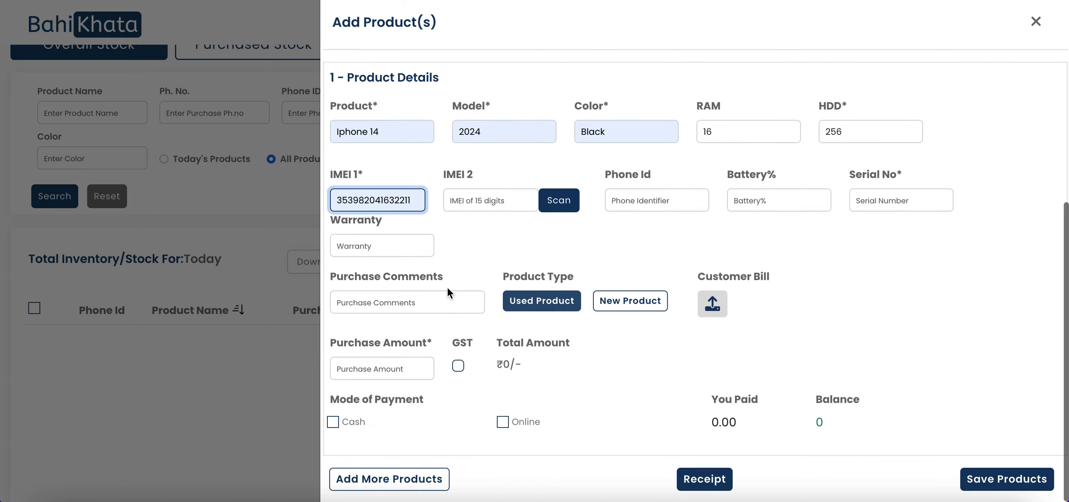
left_click(710, 227)
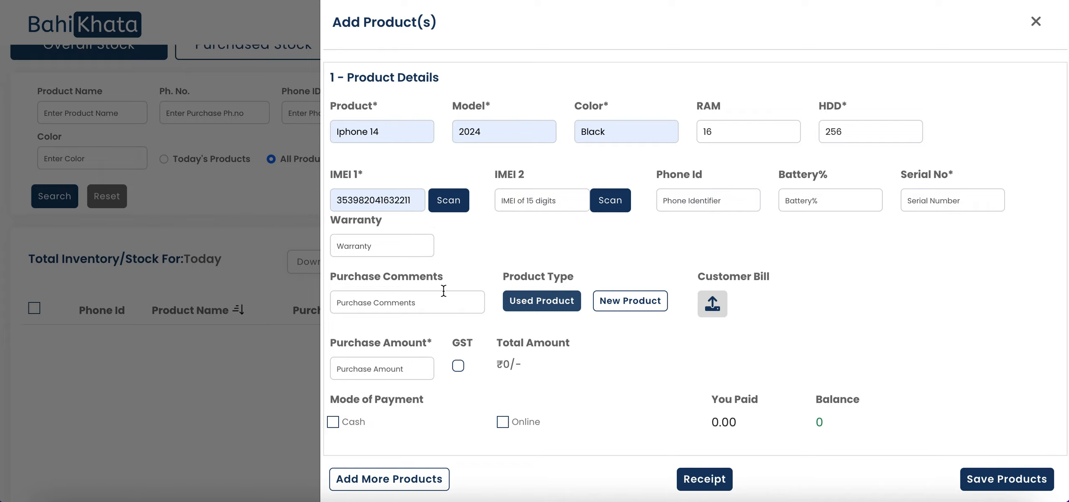
scroll(444, 291, "down", 1)
scroll(461, 319, "up", 1)
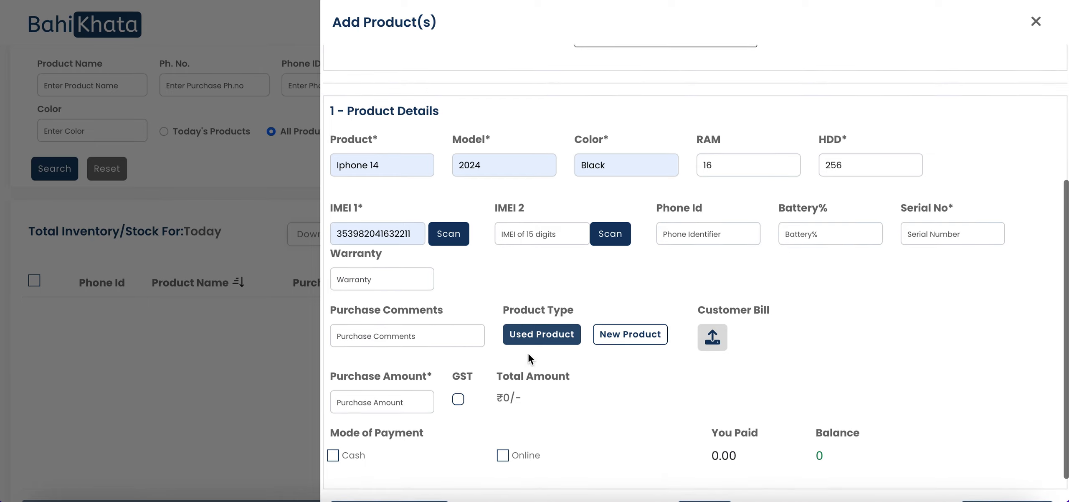
left_click(629, 338)
scroll(815, 333, "down", 1)
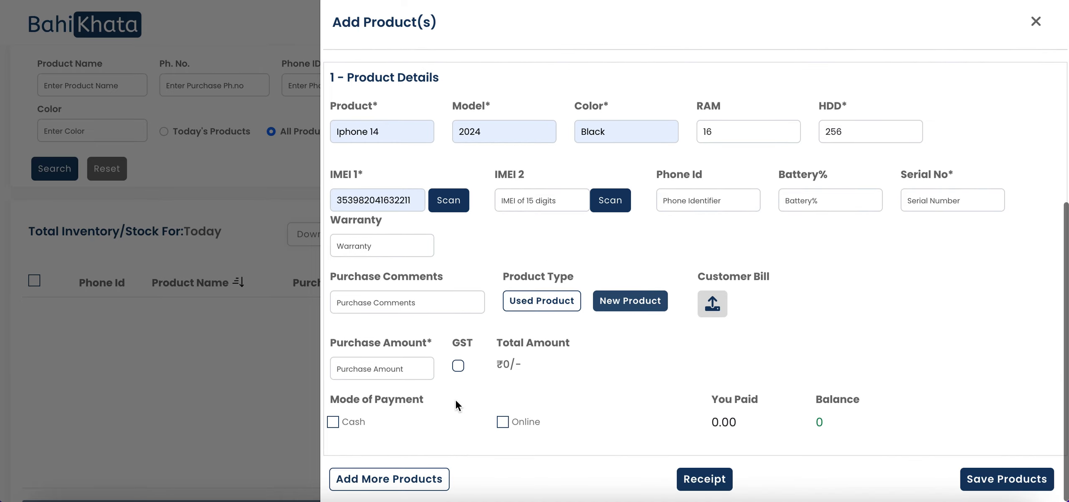
Step: Enter purchase amount 50000 and pay it fully by Cash, cash amount 50000
left_click(391, 367)
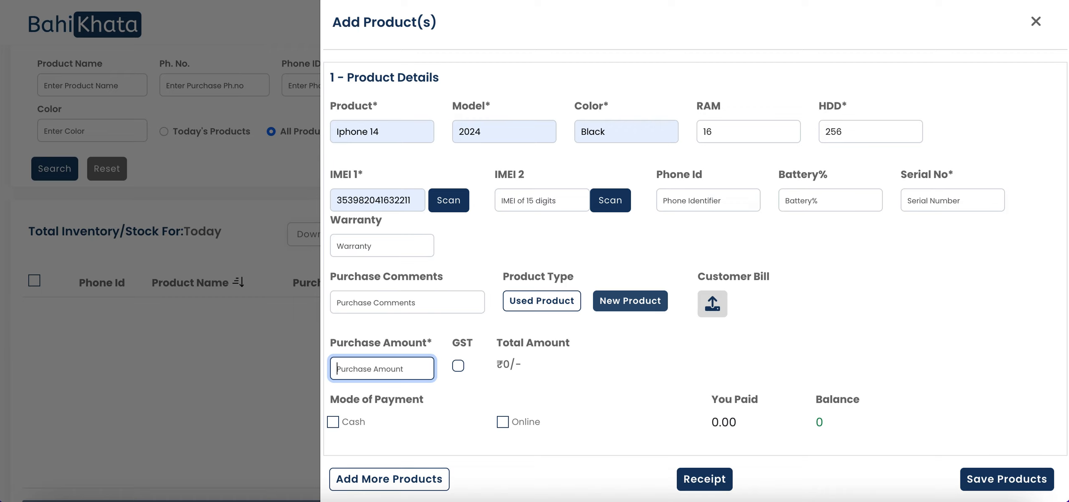
type("50000")
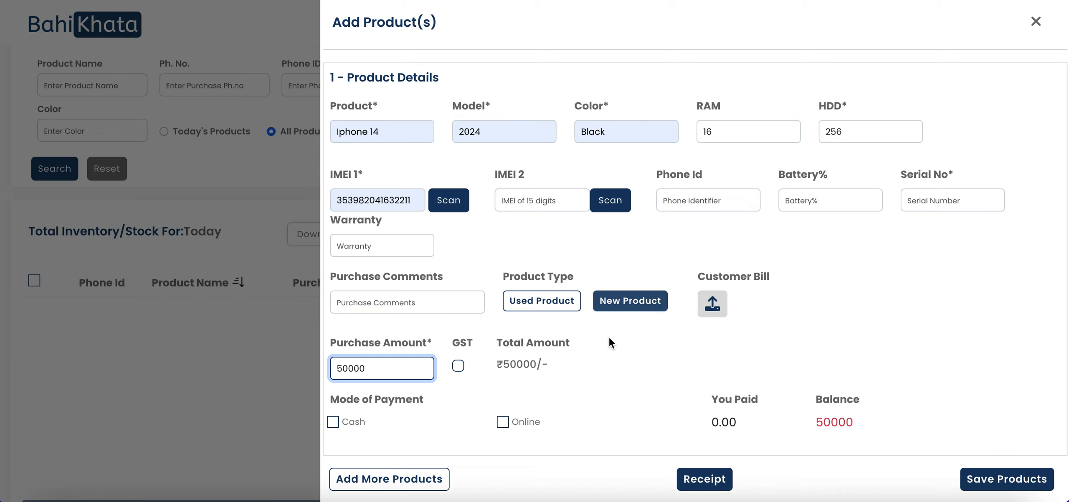
scroll(567, 360, "down", 1)
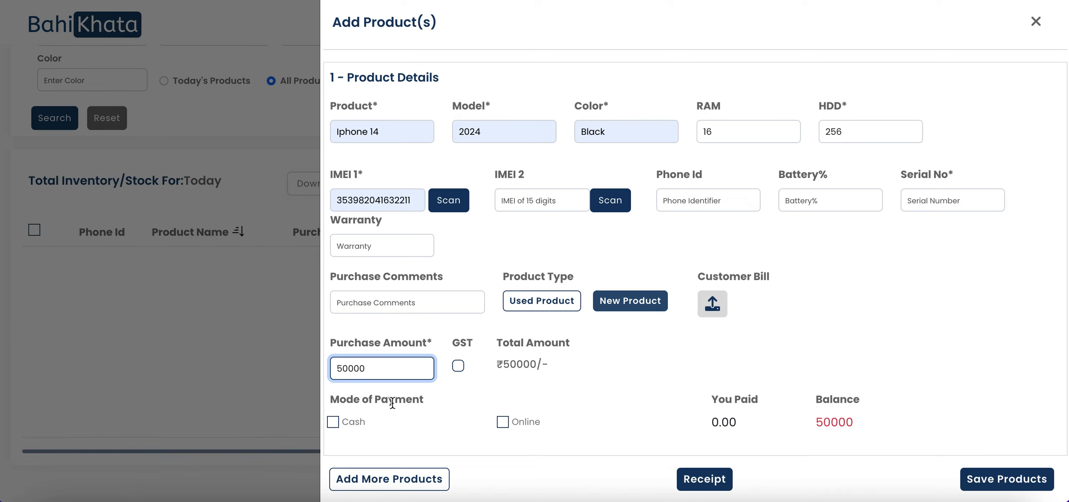
left_click(334, 425)
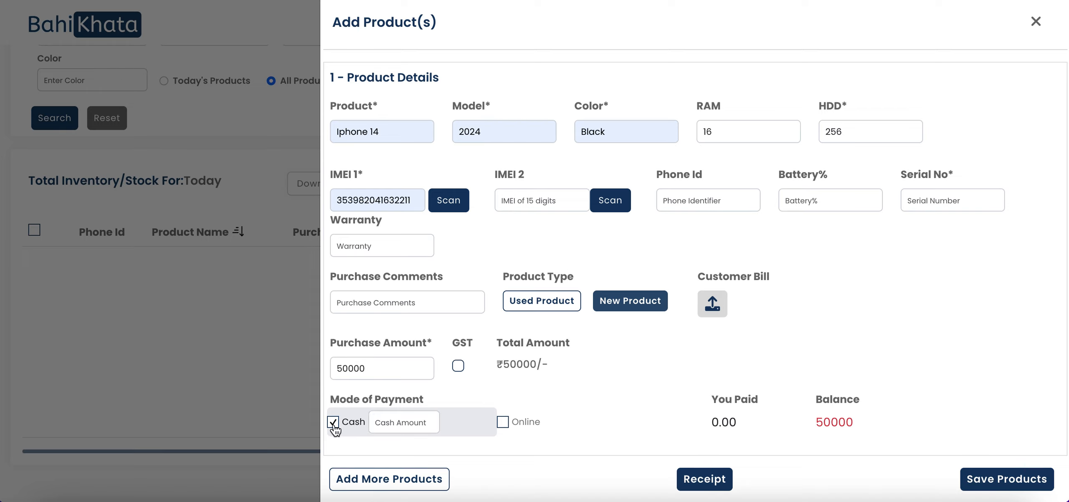
scroll(615, 364, "down", 1)
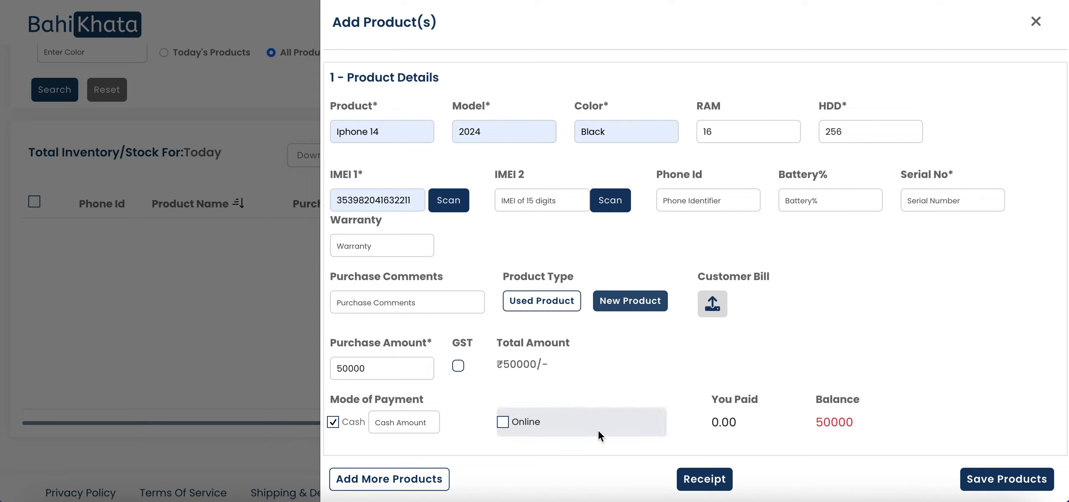
left_click(400, 424)
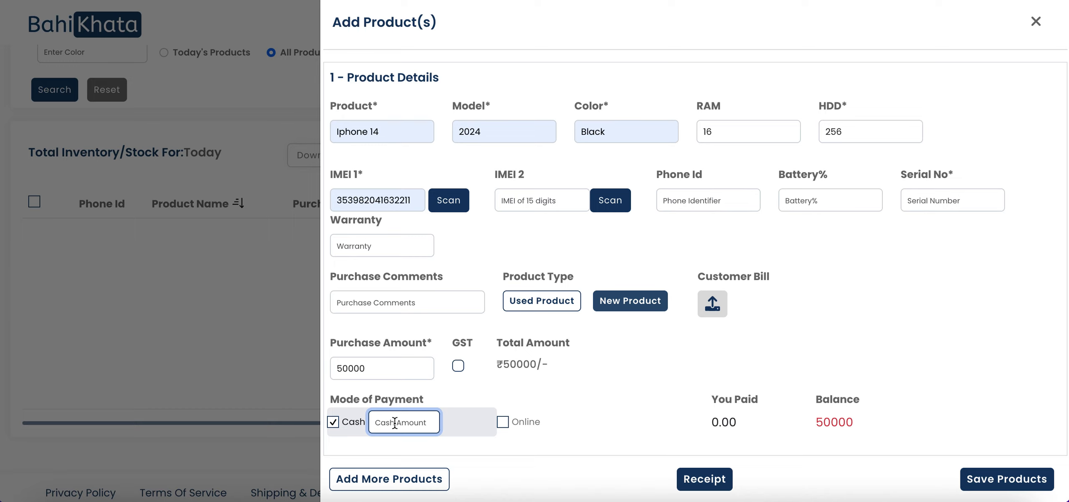
type("5000")
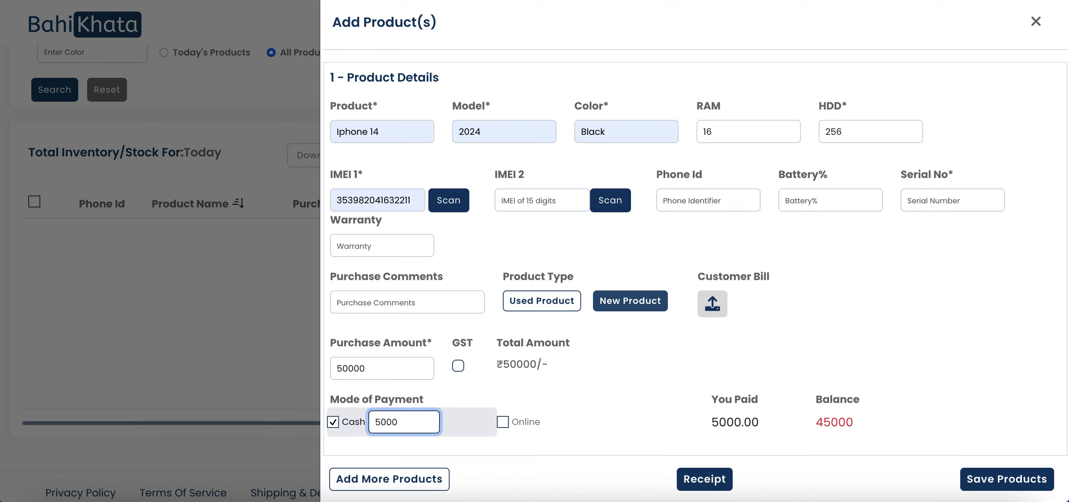
type("0")
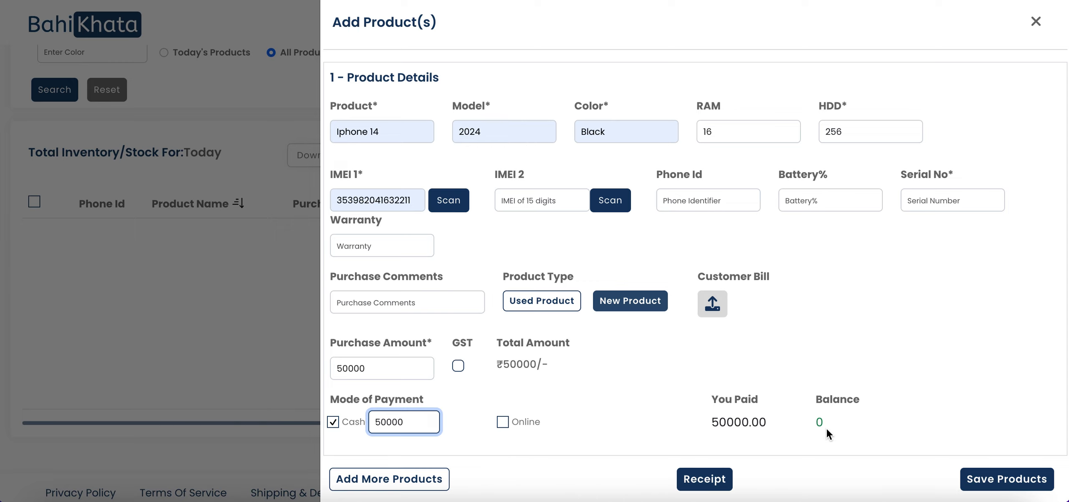
Step: Save the Iphone 14 product into stock
scroll(648, 327, "down", 1)
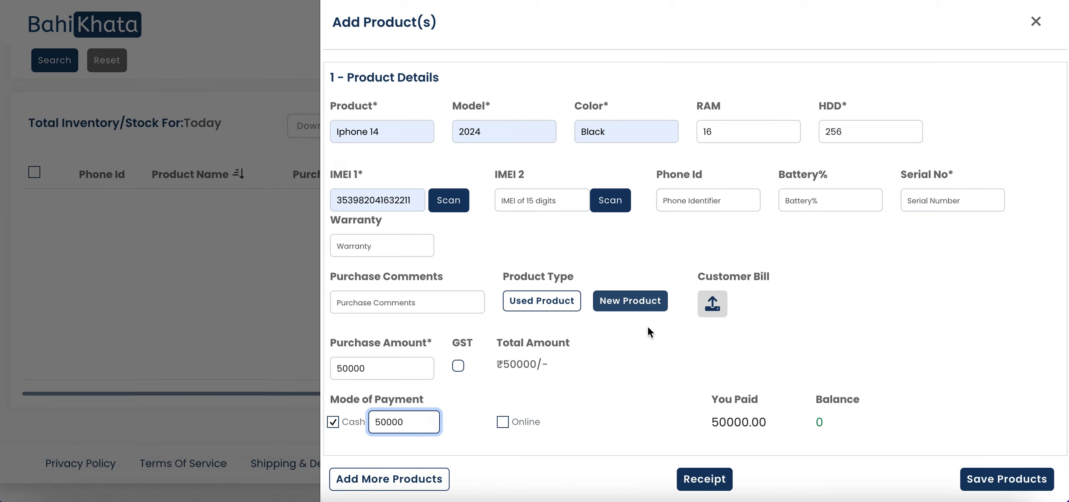
scroll(648, 332, "up", 3)
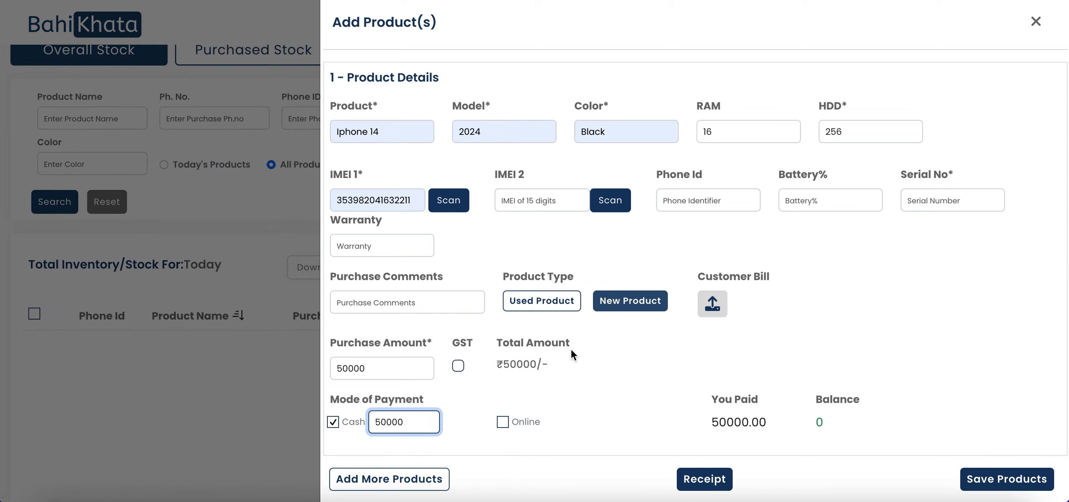
scroll(467, 366, "down", 1)
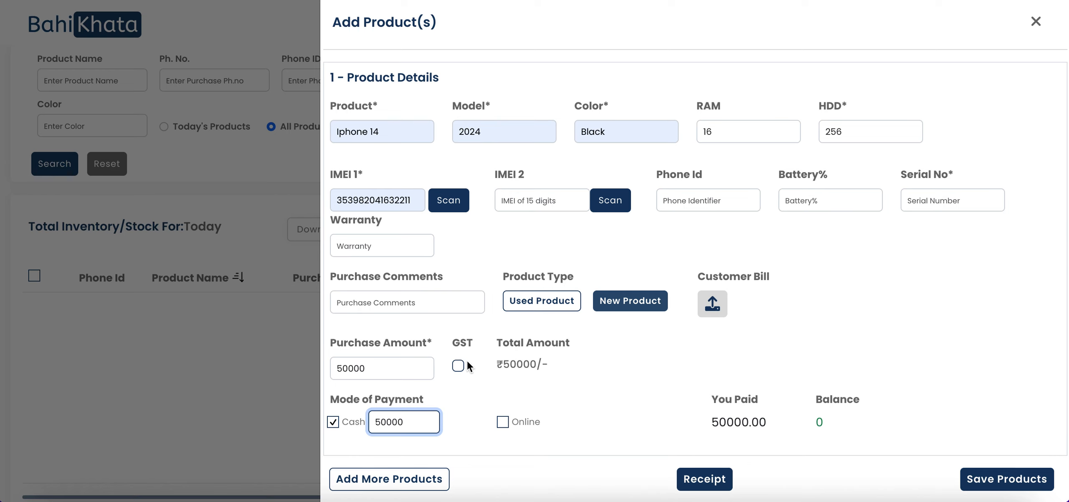
left_click(1006, 479)
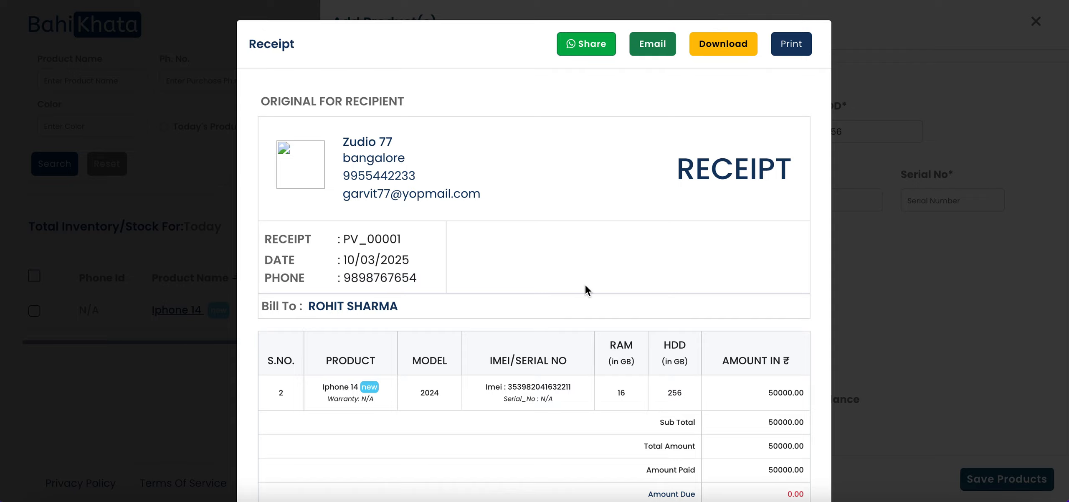
Step: Review the Iphone 14 receipt showing ₹50000 cash paid and 0.00 due, then close it
scroll(584, 285, "down", 1)
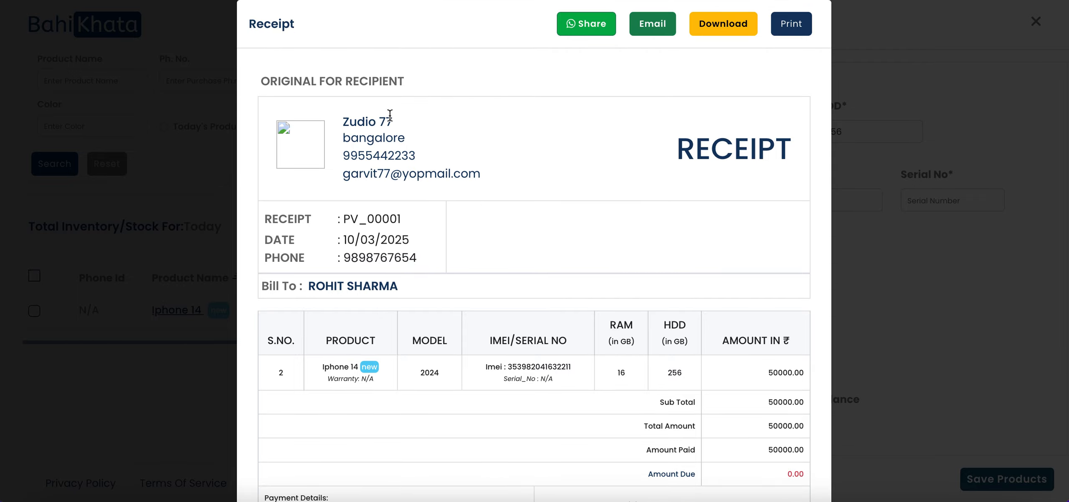
scroll(506, 249, "down", 2)
scroll(507, 249, "down", 1)
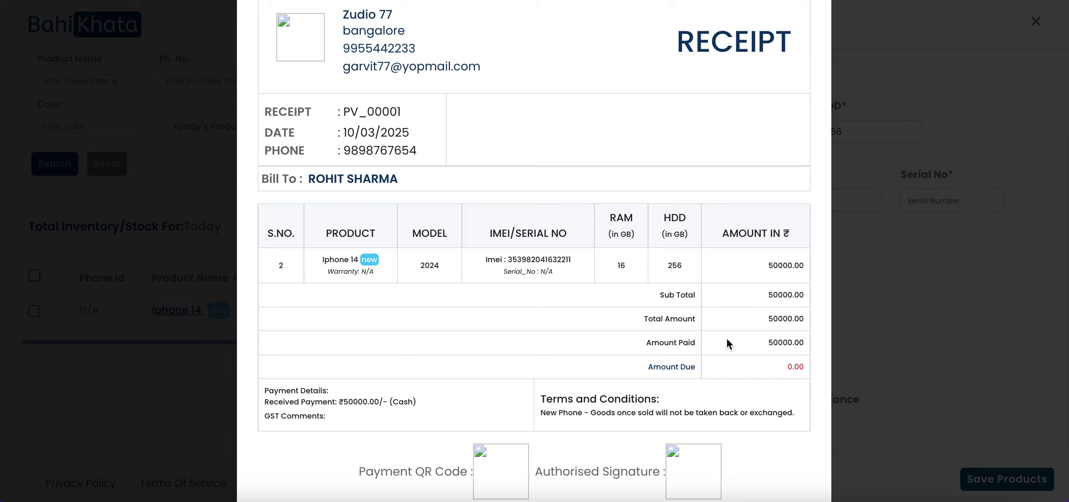
scroll(727, 340, "down", 1)
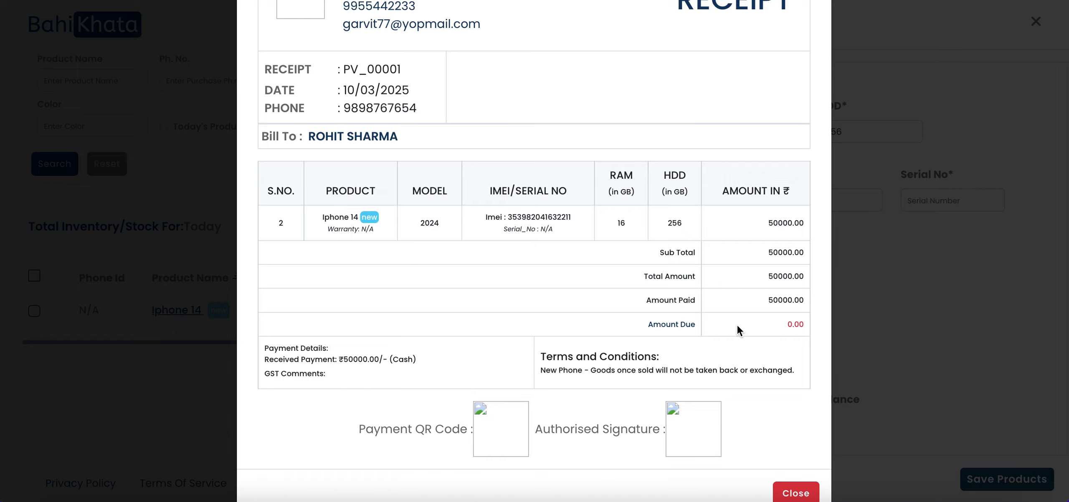
scroll(641, 349, "down", 1)
scroll(637, 346, "up", 5)
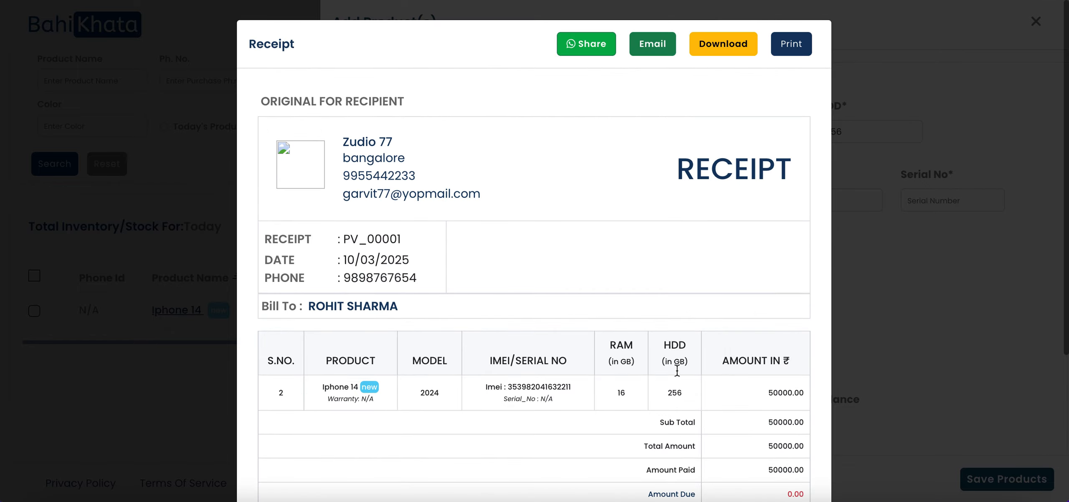
scroll(670, 370, "down", 5)
scroll(692, 255, "up", 5)
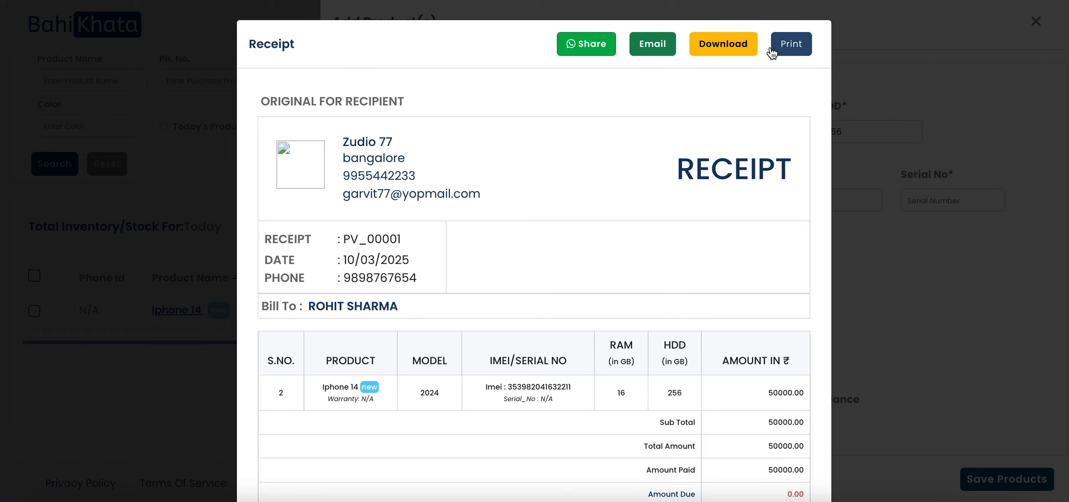
scroll(678, 317, "down", 5)
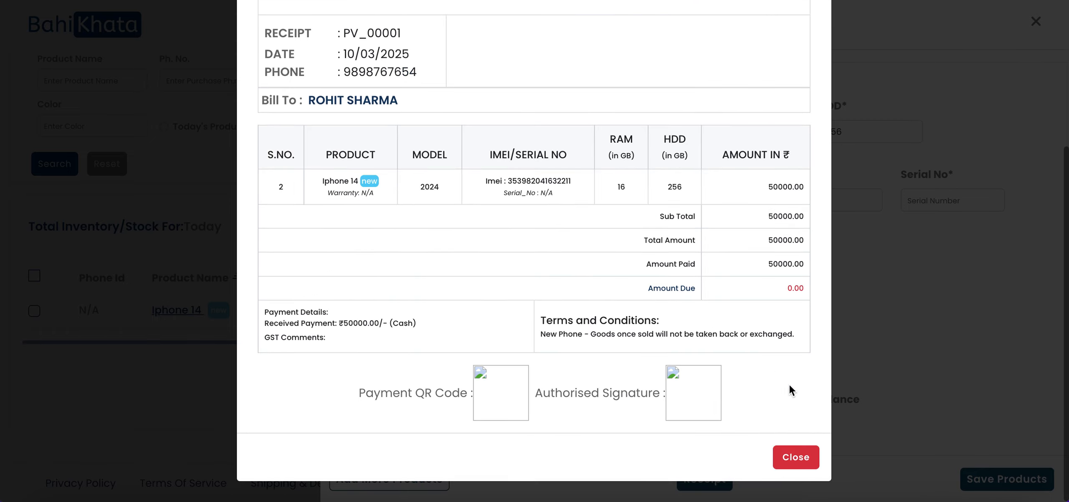
left_click(794, 458)
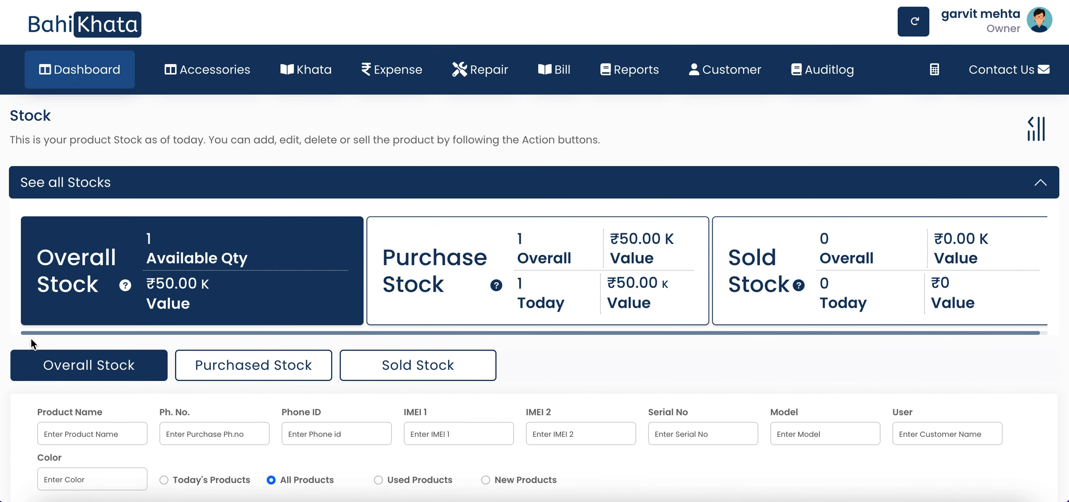
left_click(1041, 184)
left_click(1041, 184)
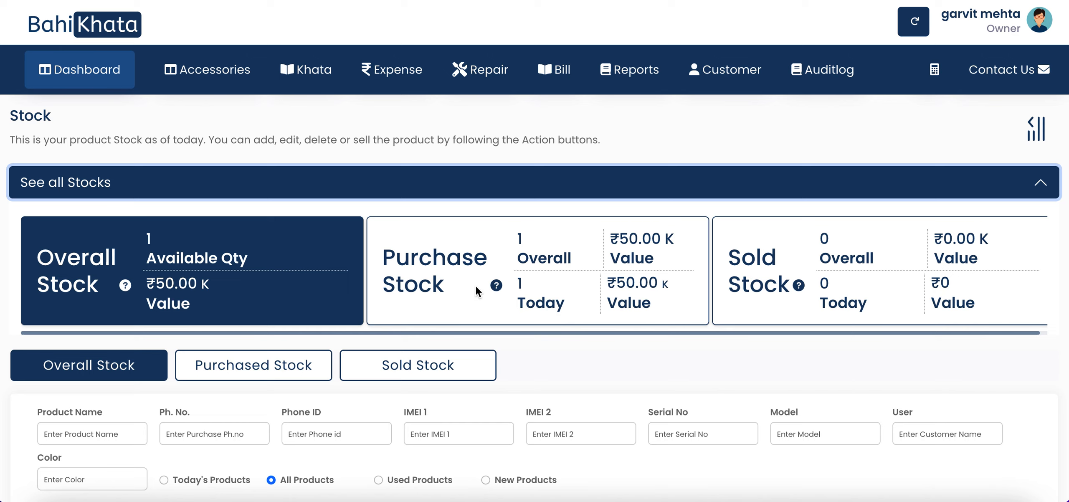
scroll(476, 285, "right", 1)
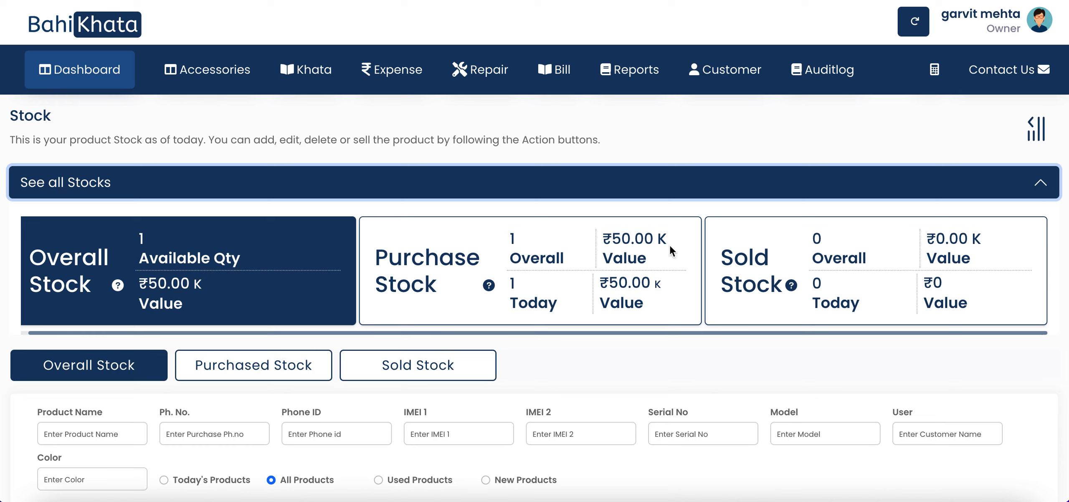
scroll(521, 327, "down", 8)
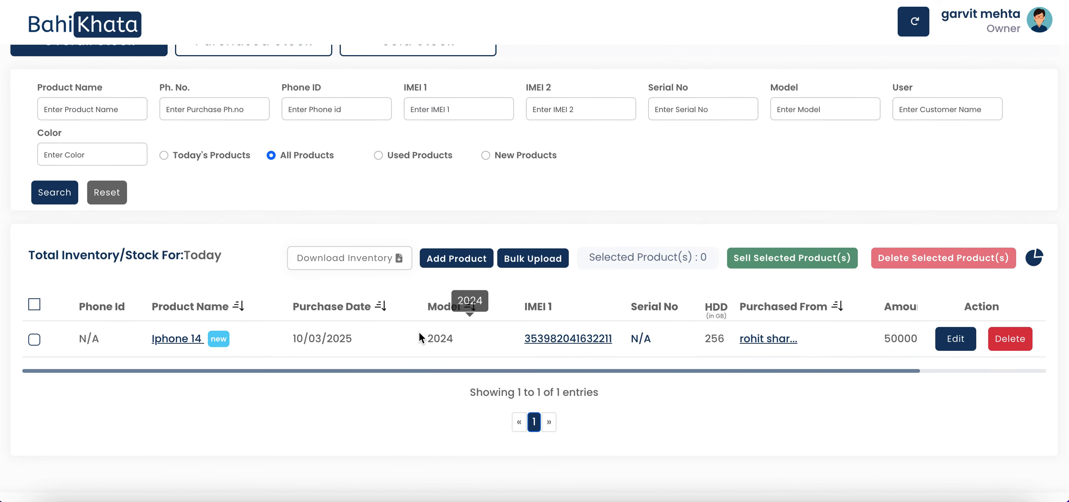
scroll(419, 332, "down", 1)
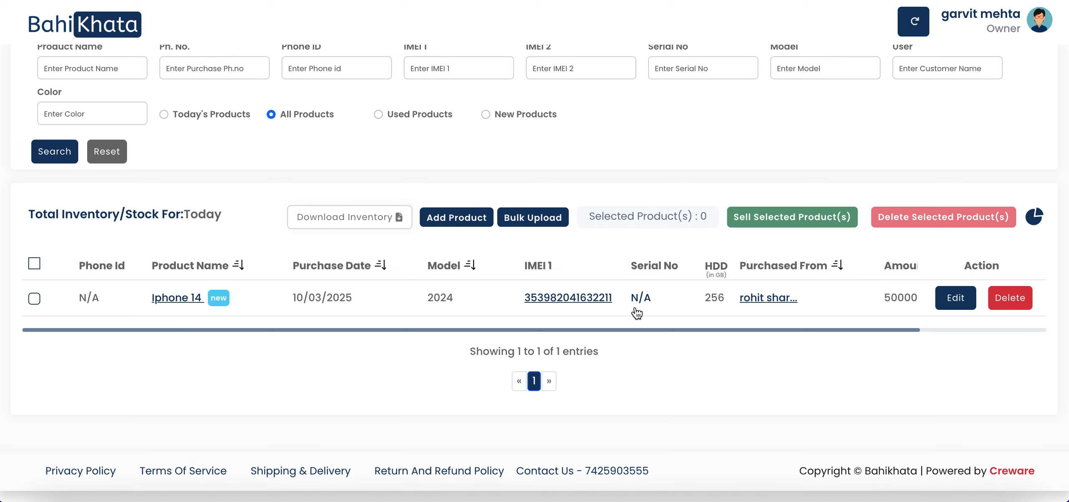
left_click(187, 301)
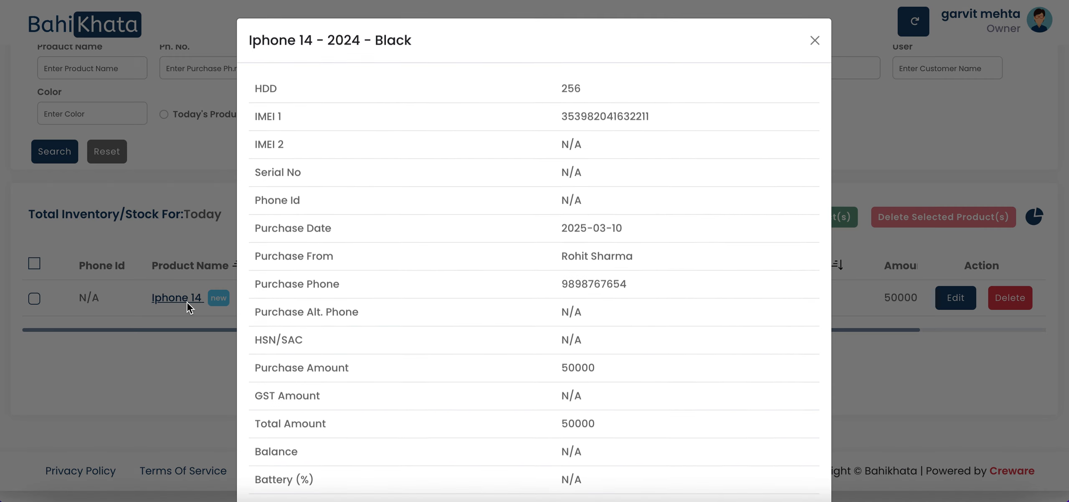
scroll(511, 309, "down", 6)
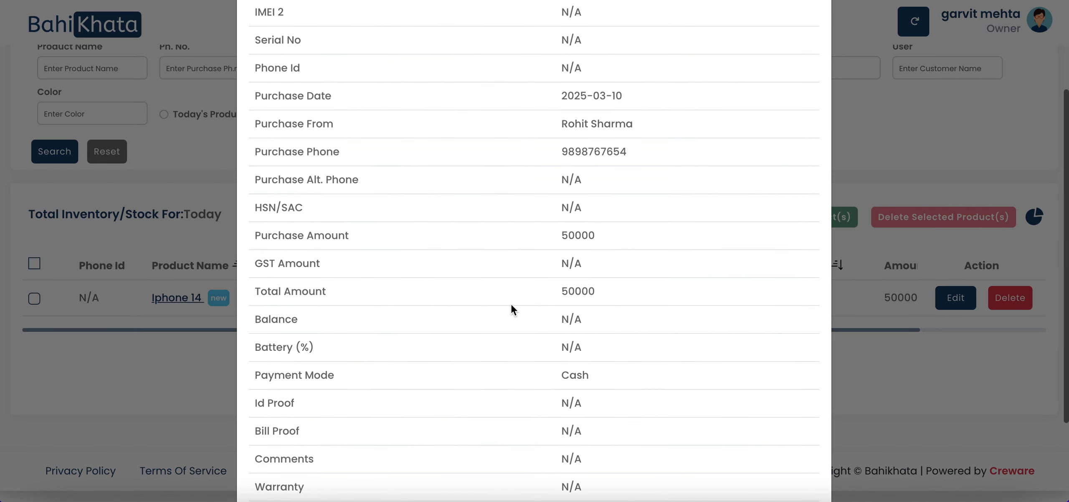
scroll(518, 301, "up", 6)
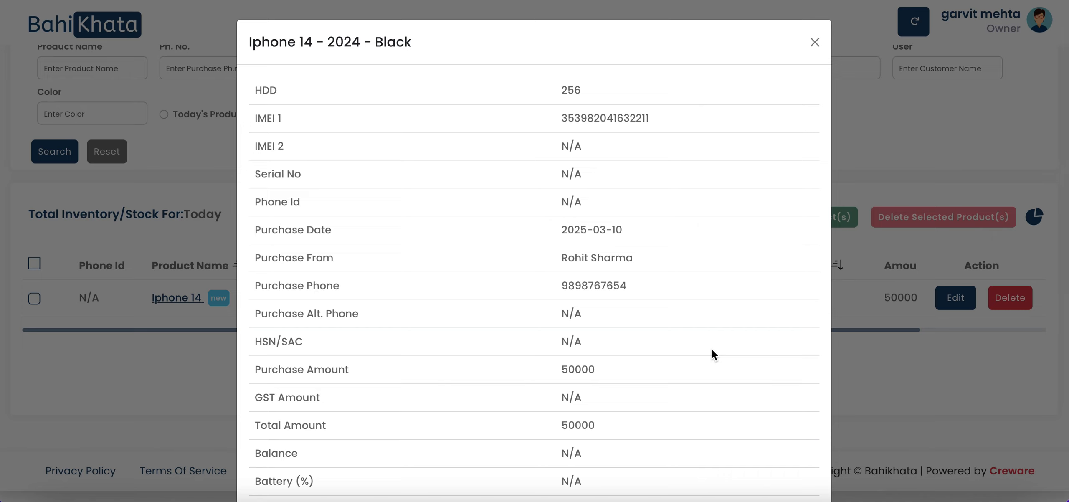
scroll(714, 359, "down", 6)
left_click(798, 458)
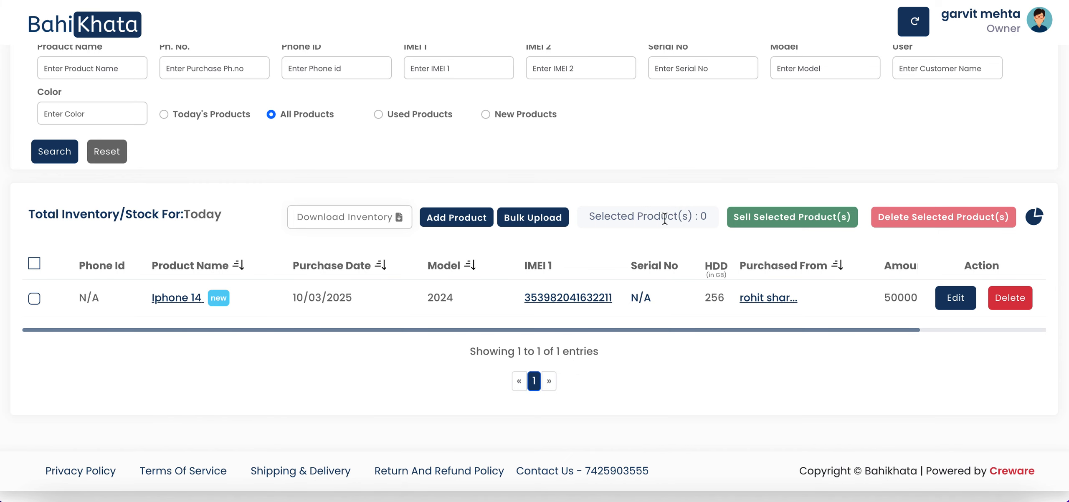
scroll(503, 325, "up", 2)
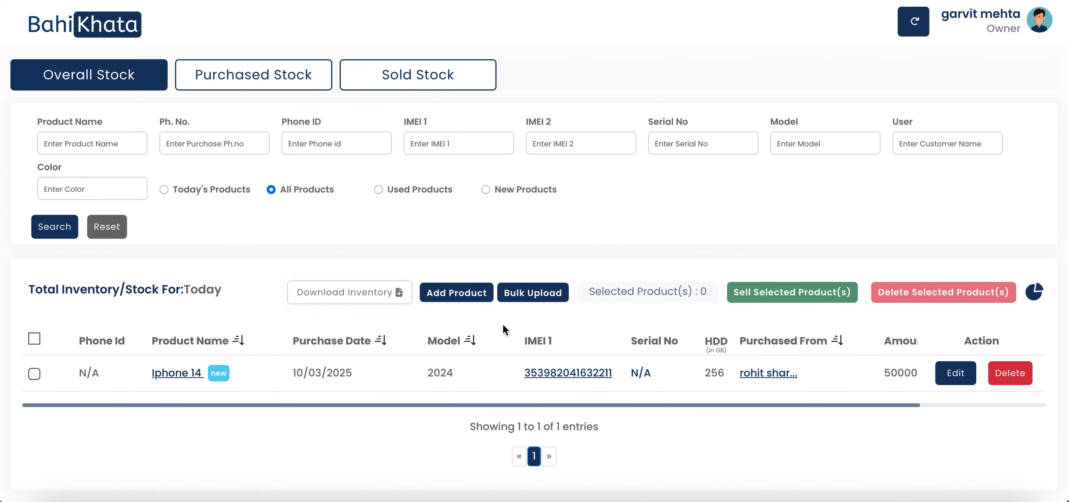